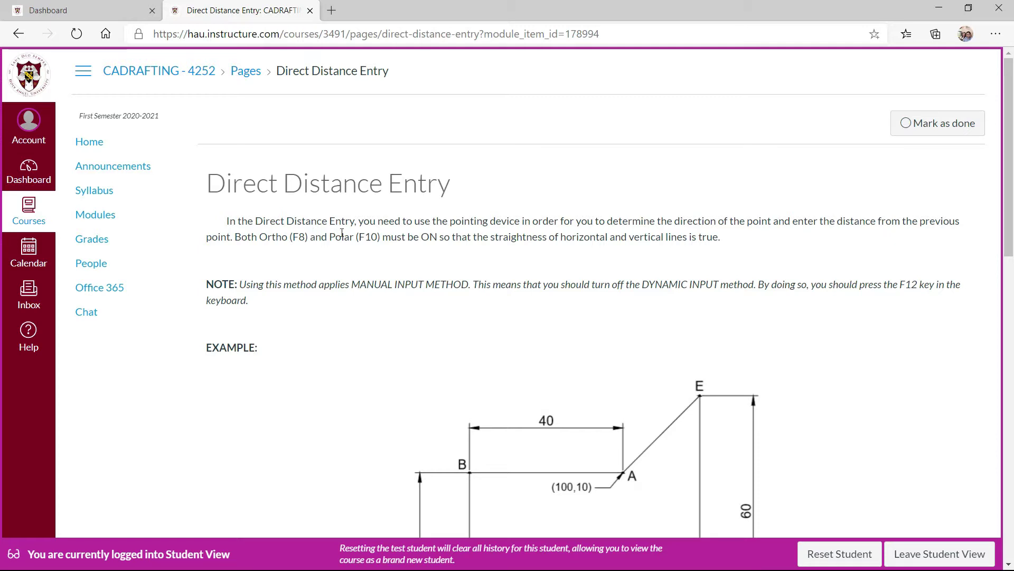
Read the Direct Distance Entry notes on the Ortho and Polar settings and the manual input method
left_click_drag(259, 238, 304, 240)
left_click(268, 239)
left_click(276, 237)
left_click(293, 249)
left_click(301, 253)
left_click_drag(332, 238, 379, 240)
left_click(356, 251)
left_click(374, 252)
scroll(328, 267, "down", 2)
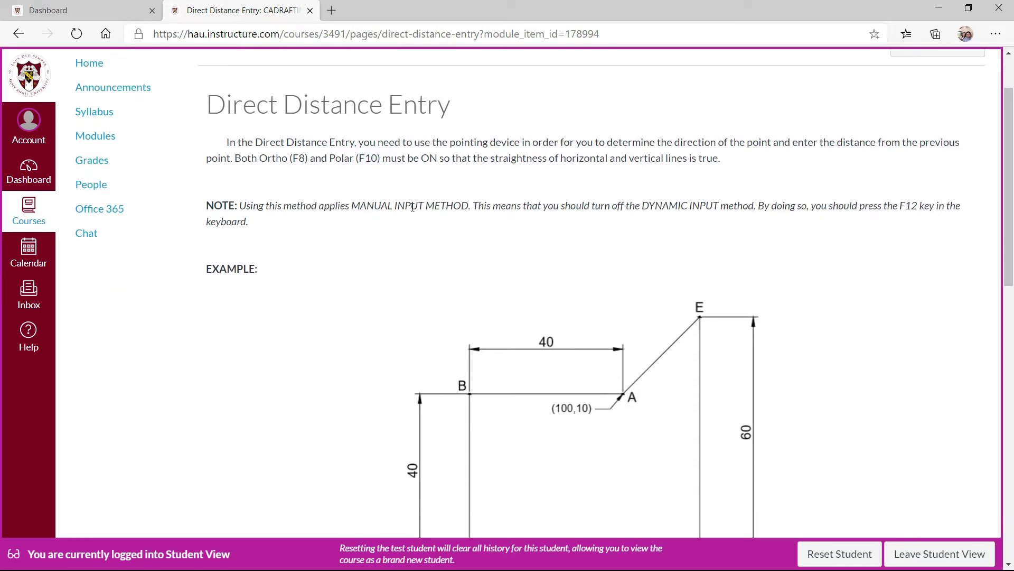
left_click_drag(355, 207, 471, 210)
left_click(440, 237)
scroll(446, 232, "down", 4)
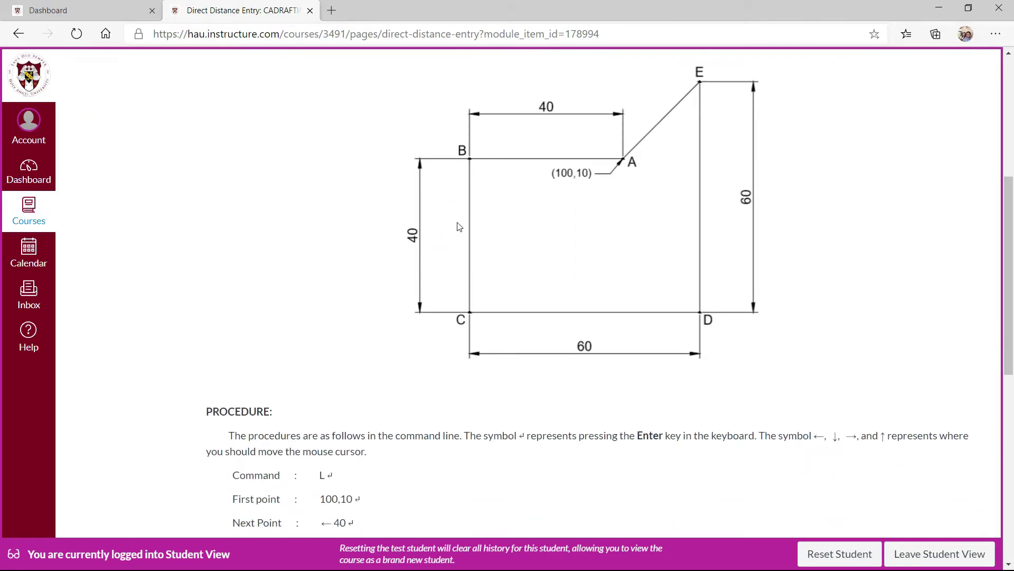
Compare the example figure's points and dimensions with the line procedure and the sample command-line entries
scroll(493, 206, "down", 4)
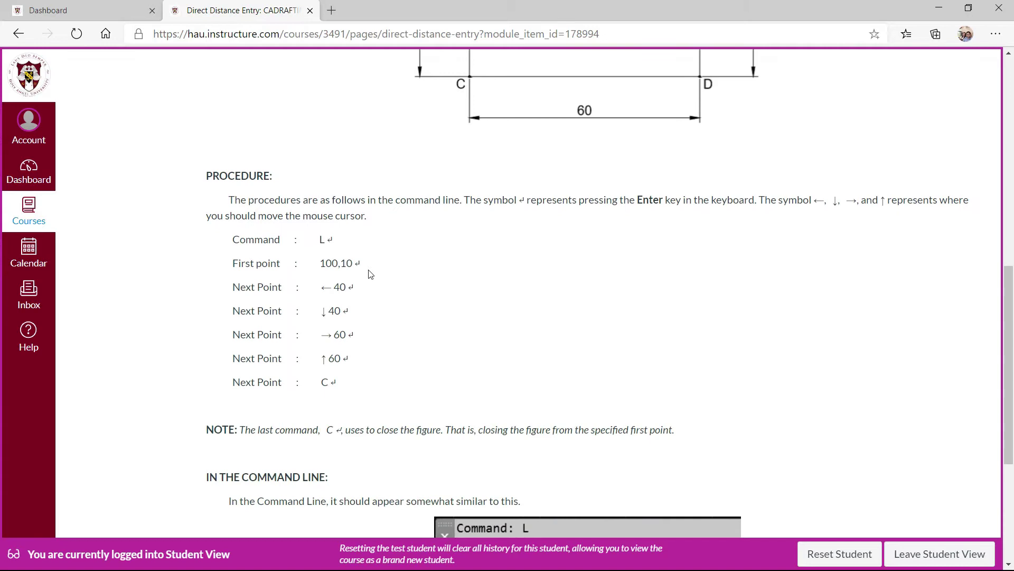
scroll(341, 351, "down", 1)
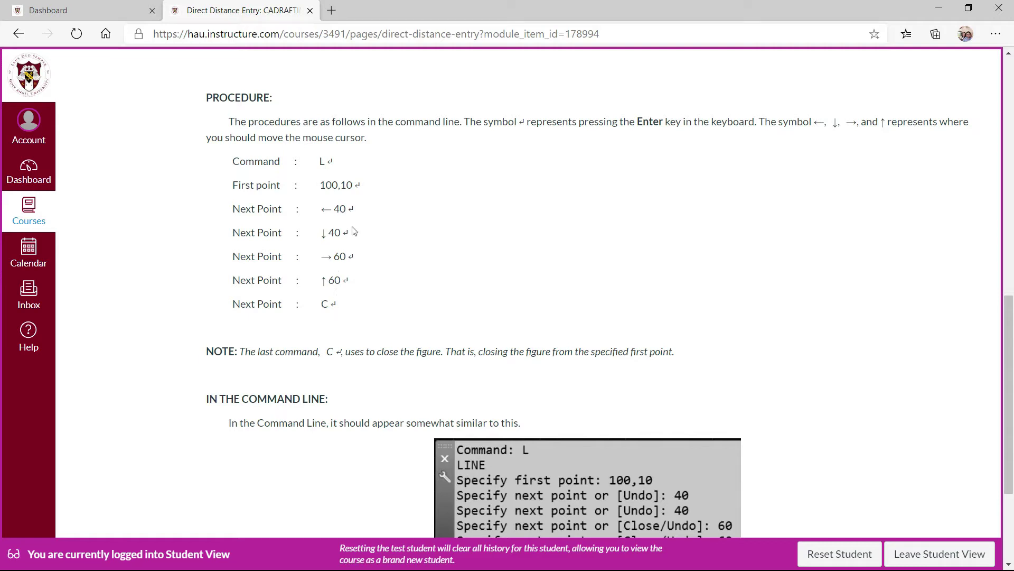
left_click(359, 185)
double_click(351, 208)
scroll(643, 330, "down", 2)
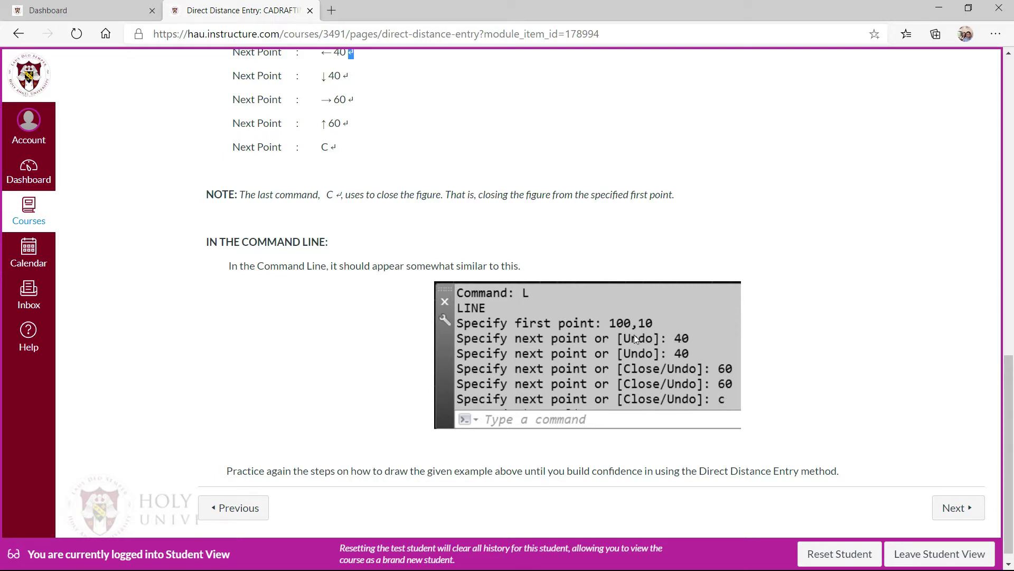
scroll(634, 338, "up", 10)
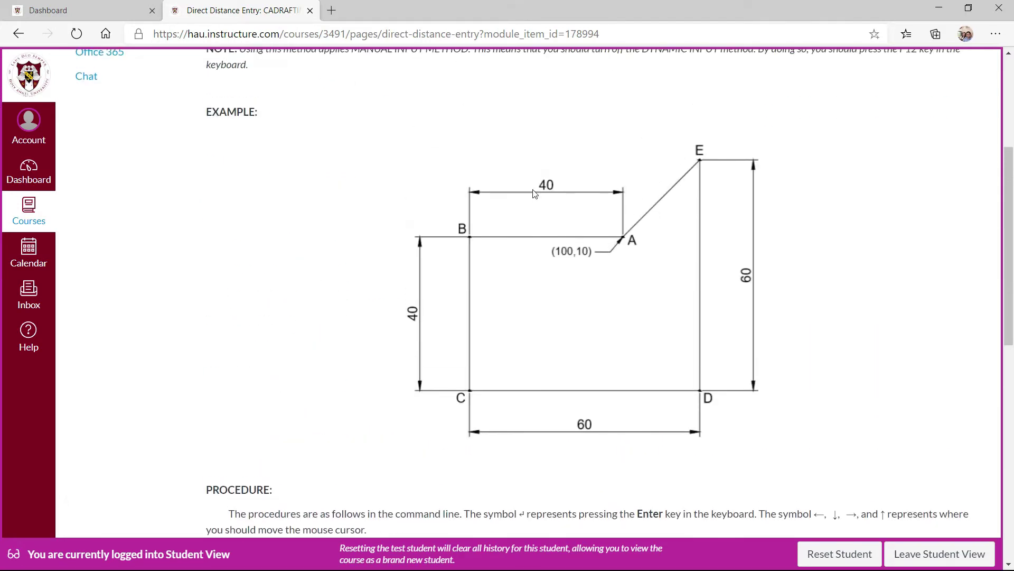
scroll(534, 194, "down", 9)
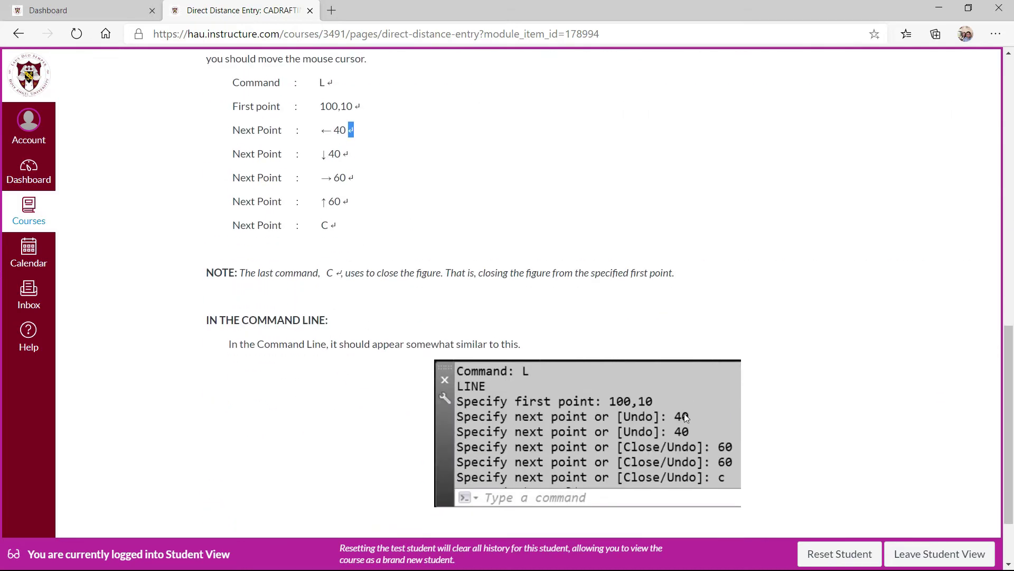
scroll(658, 392, "up", 6)
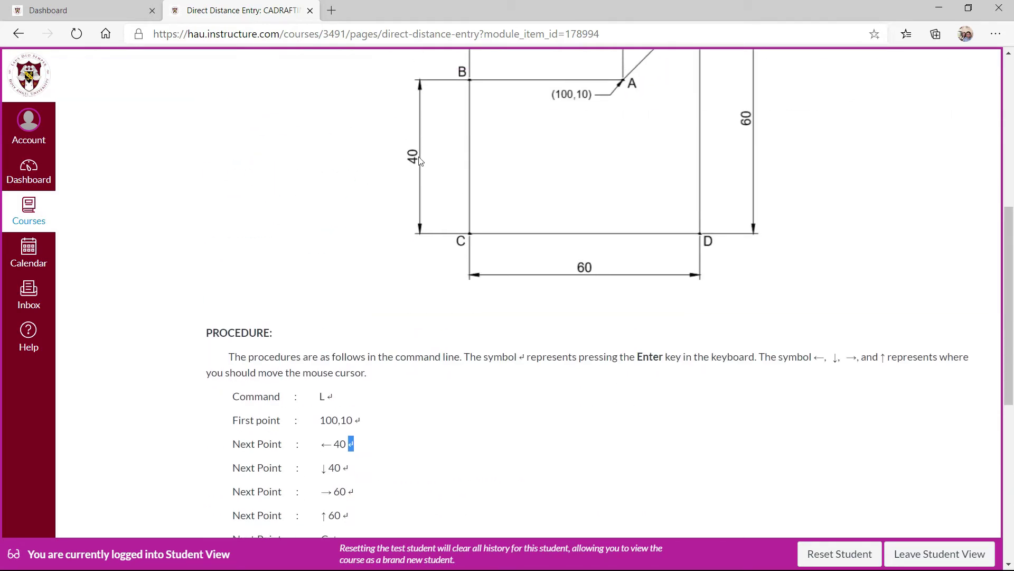
scroll(543, 220, "down", 6)
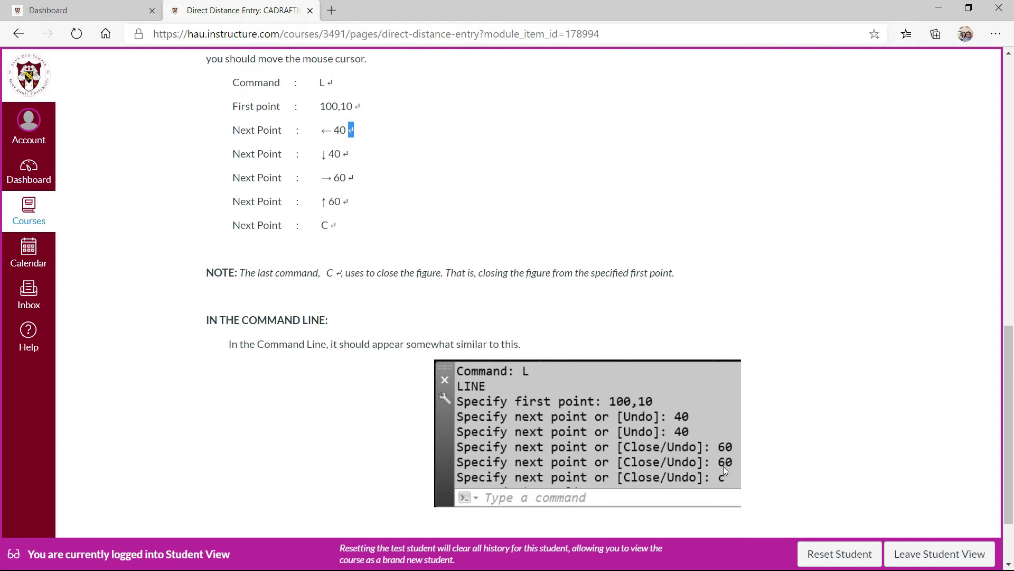
scroll(616, 243, "up", 15)
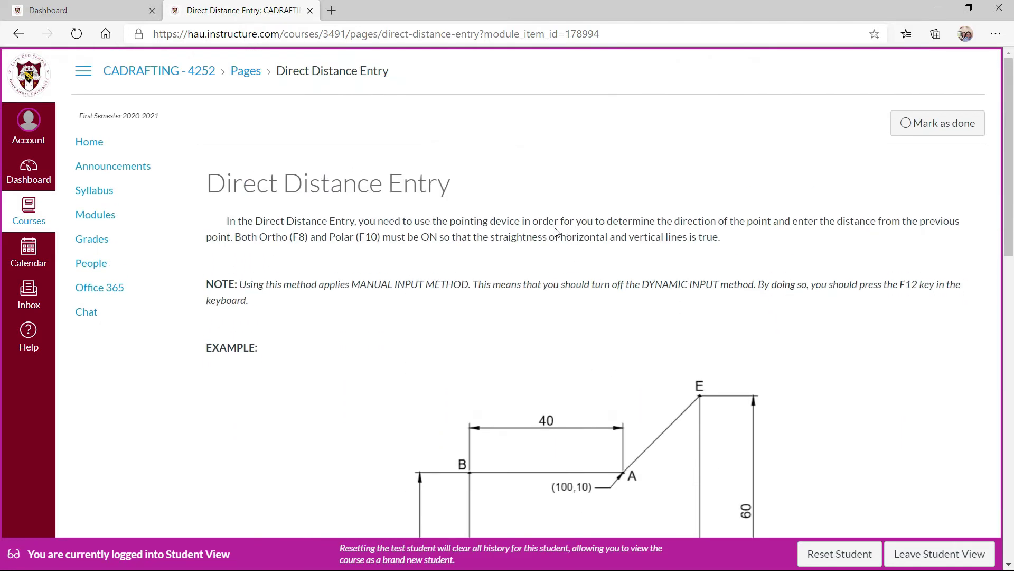
scroll(556, 233, "down", 6)
Switch from the course page to the Drawing1 drawing in AutoCAD
key("alt+Tab")
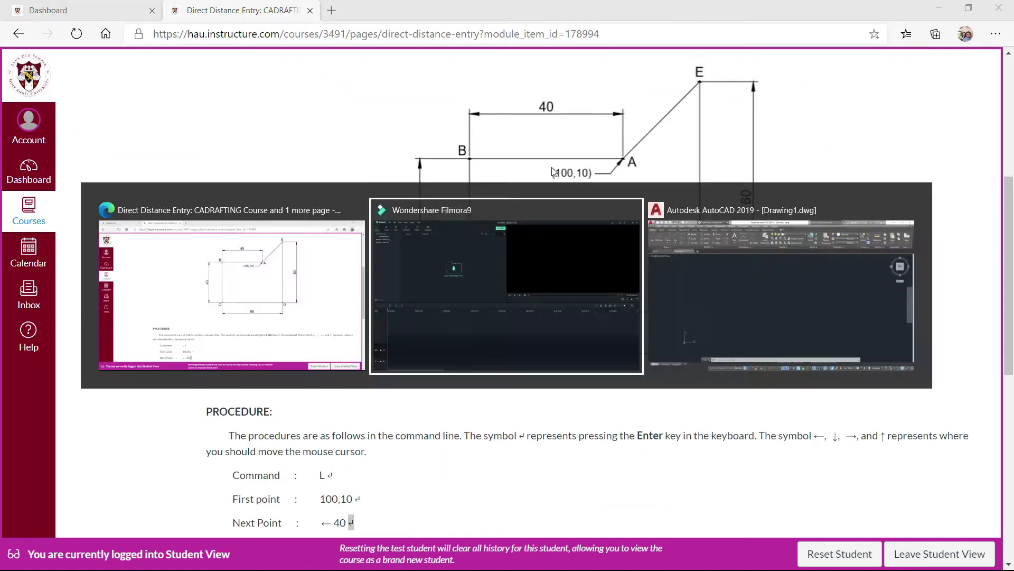
key("alt+Tab")
key("alt+Tab")
key("alt+Tab")
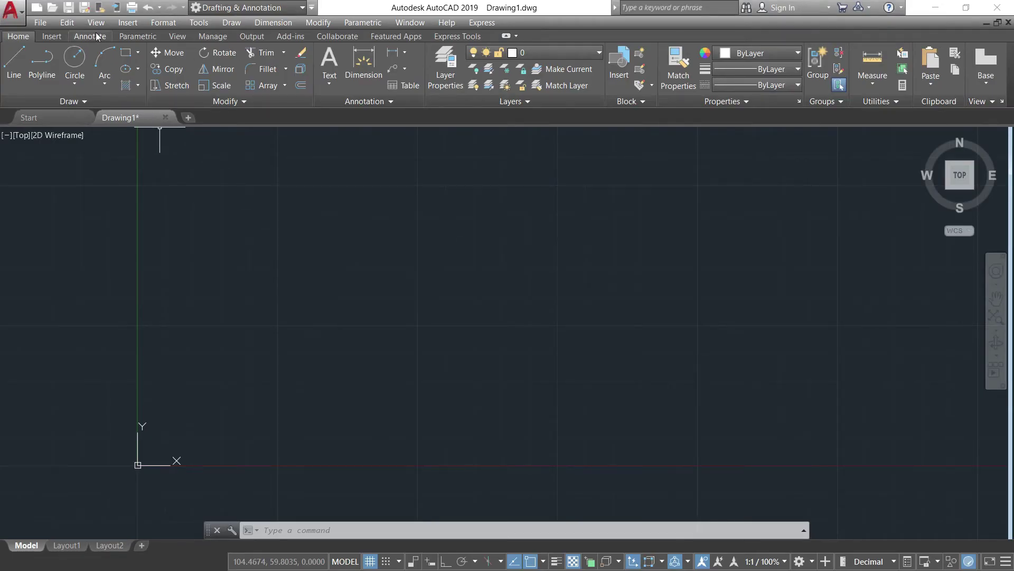
left_click(11, 76)
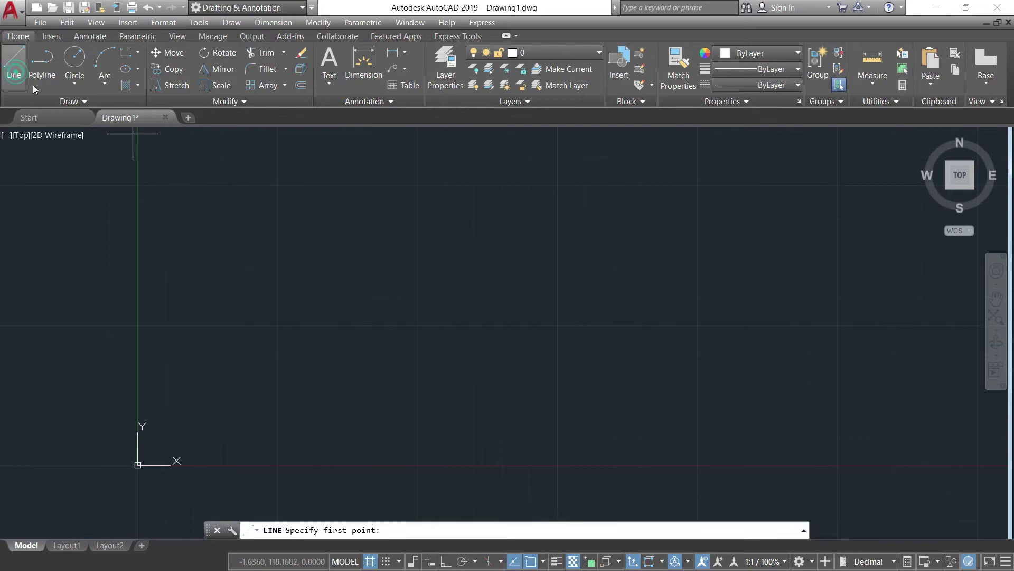
mouse_move(493, 385)
middle_mouse_down()
mouse_move(450, 362)
mouse_move(483, 306)
middle_mouse_up()
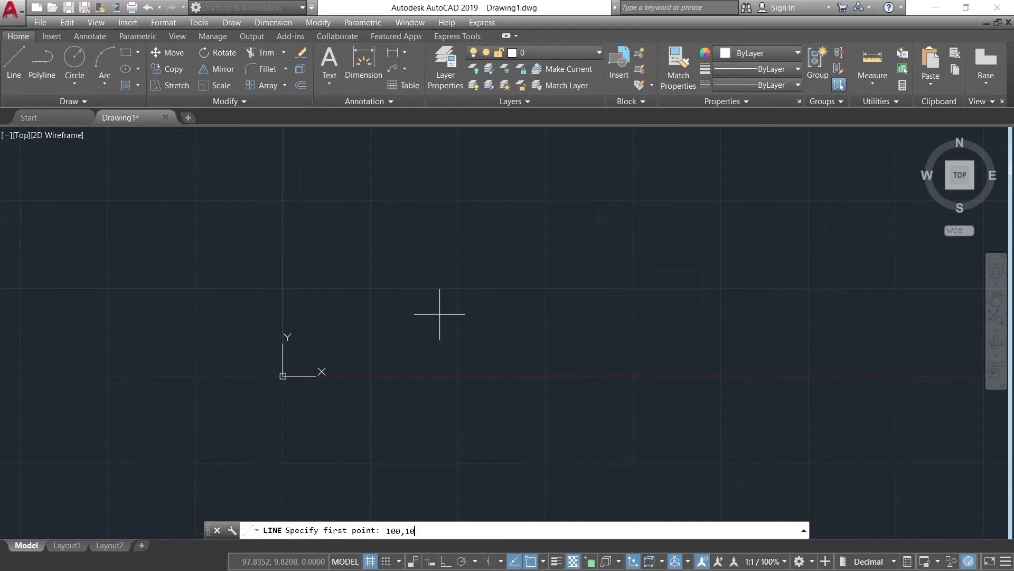
key("Escape")
key("Escape")
key("Escape")
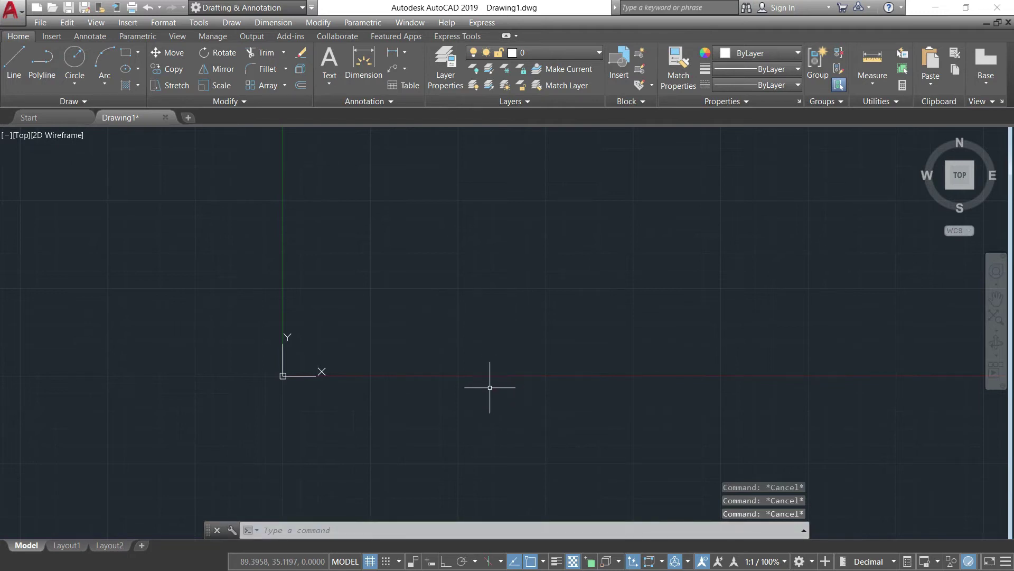
Toggle Ortho mode and polar tracking in turn, finishing with Ortho mode on
key("F8")
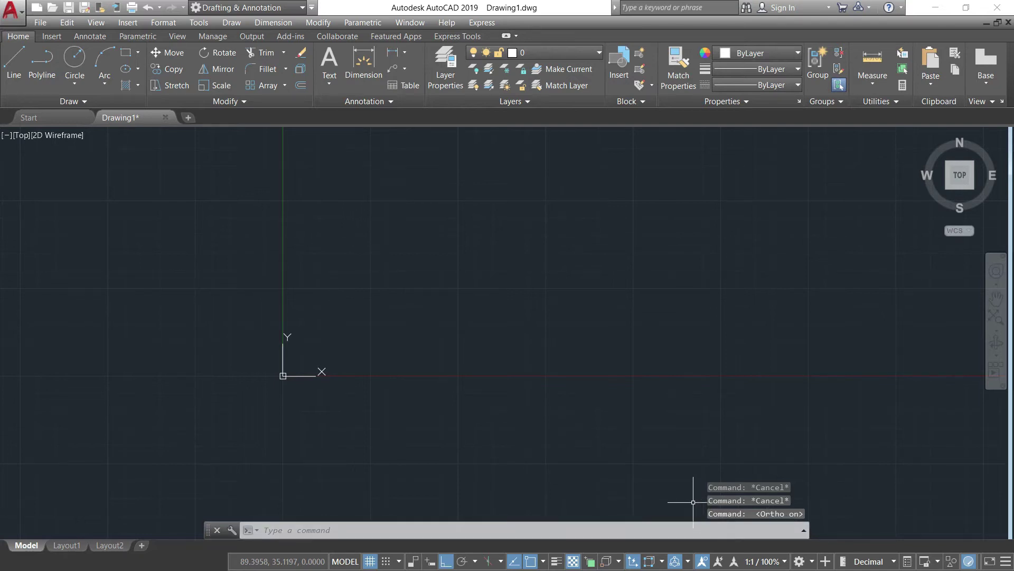
key("F10")
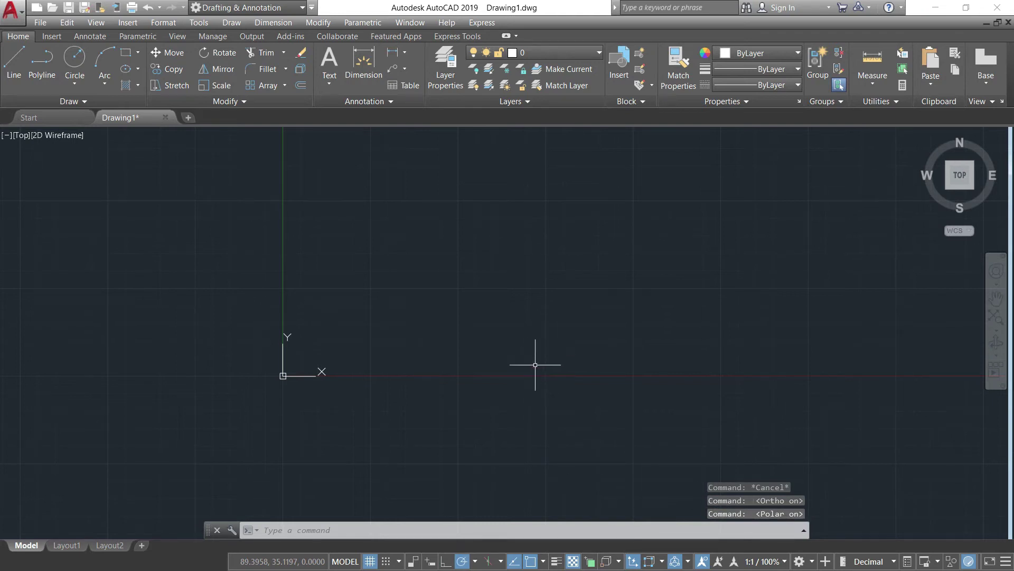
key("F10")
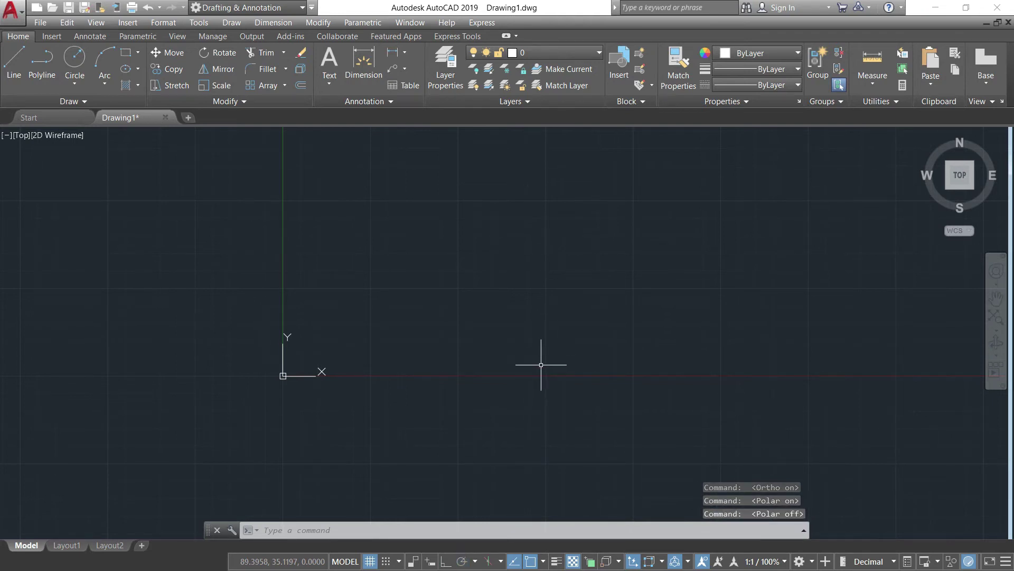
key("F10")
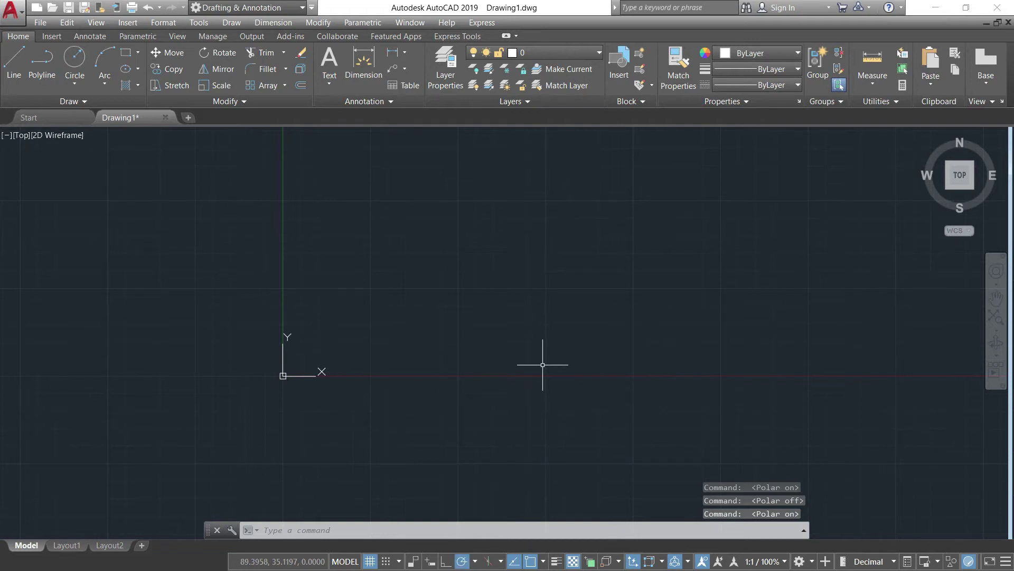
key("F8")
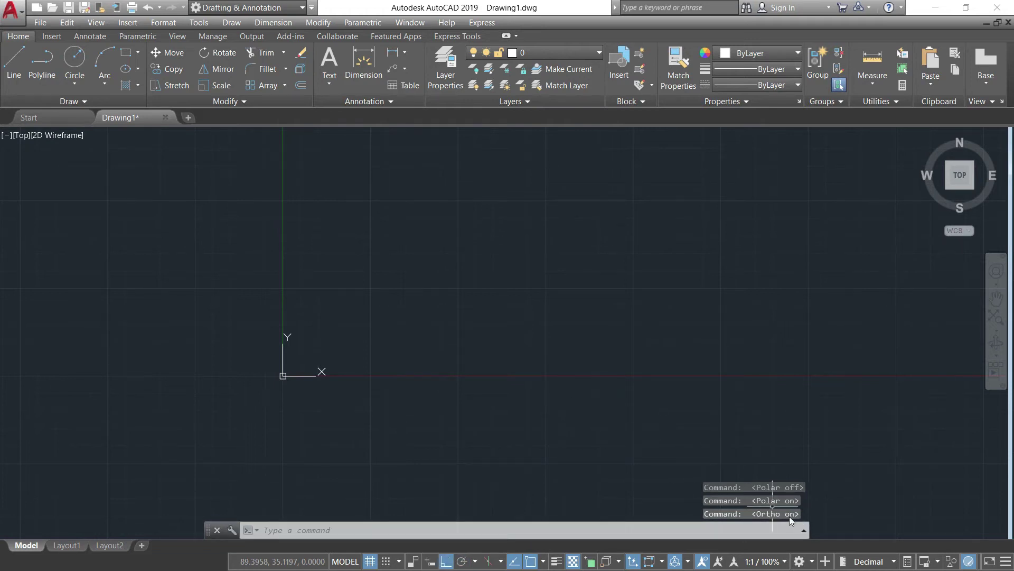
Try a trial line near the X axis, switching Ortho mode off and on to compare free and constrained directions, and cancel it
left_click(14, 68)
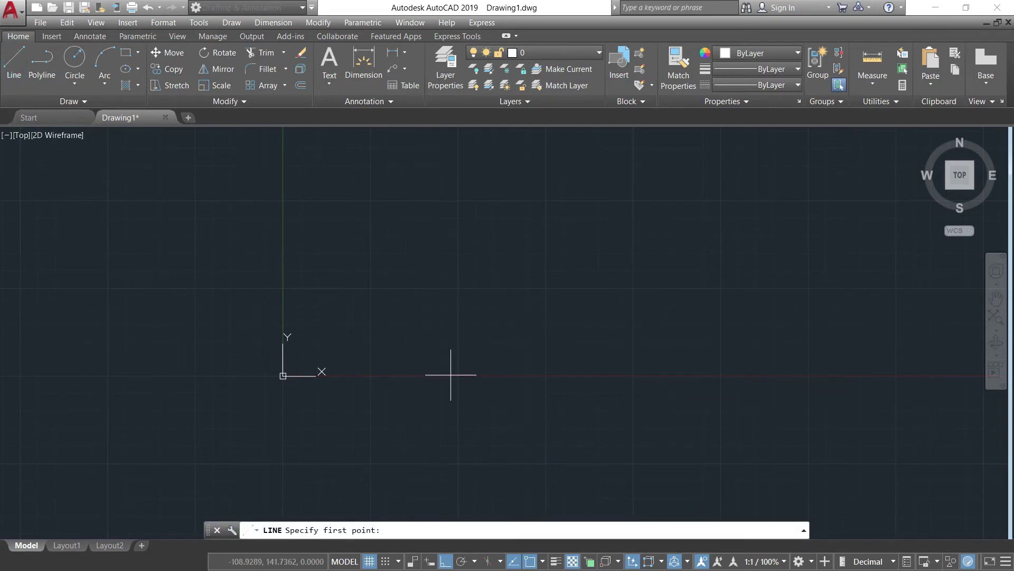
left_click(430, 375)
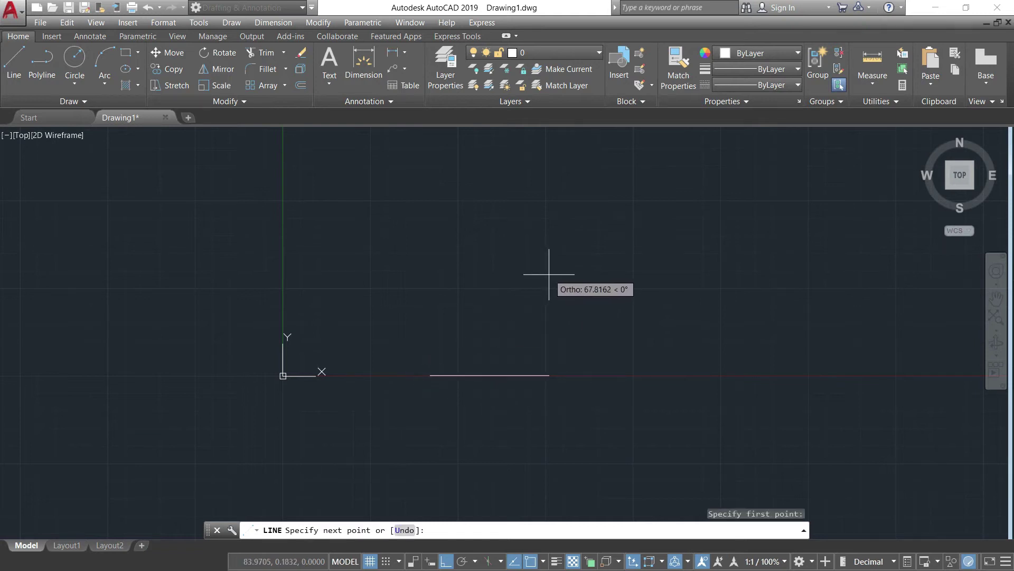
key("F8")
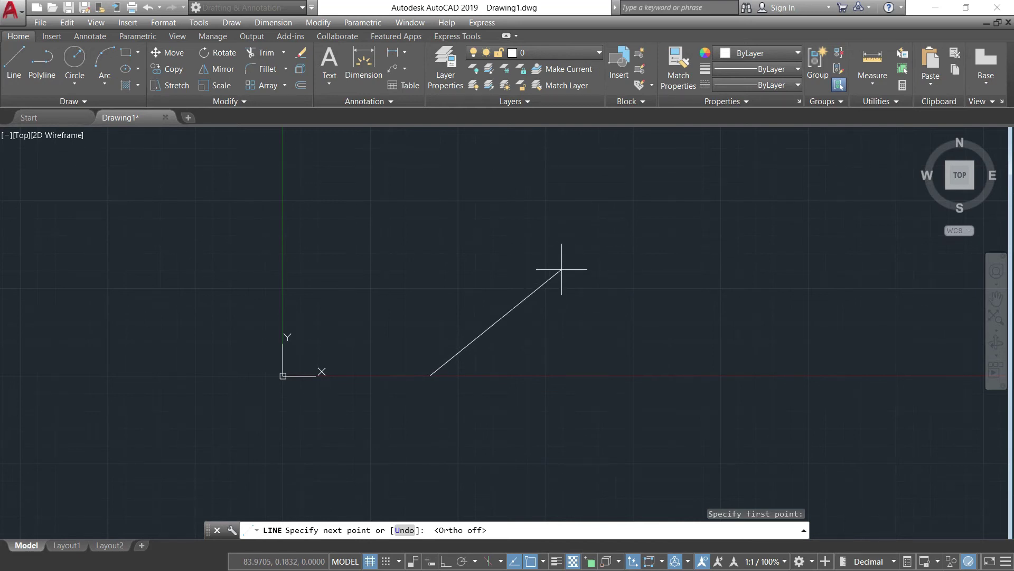
key("F8")
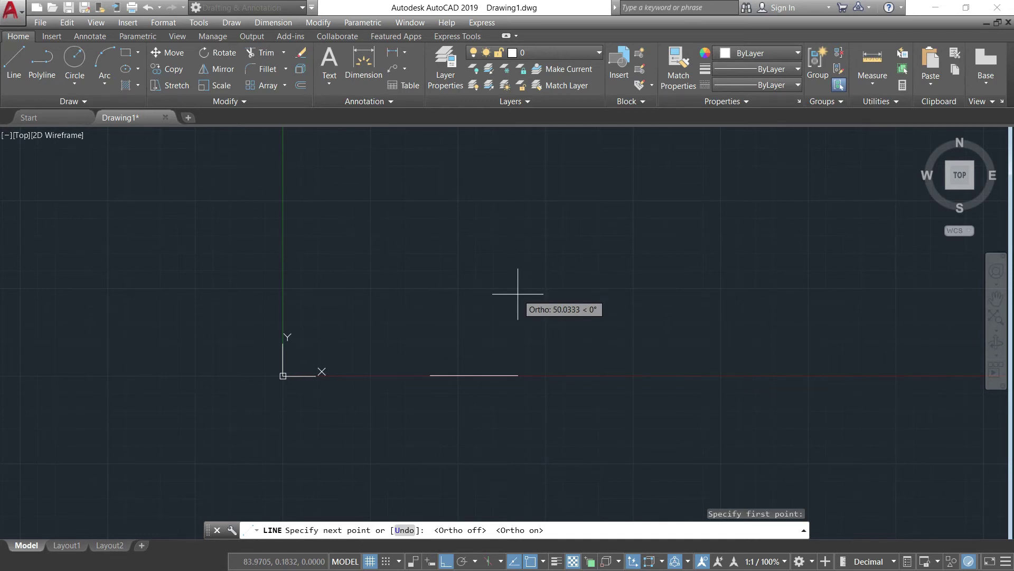
key("F8")
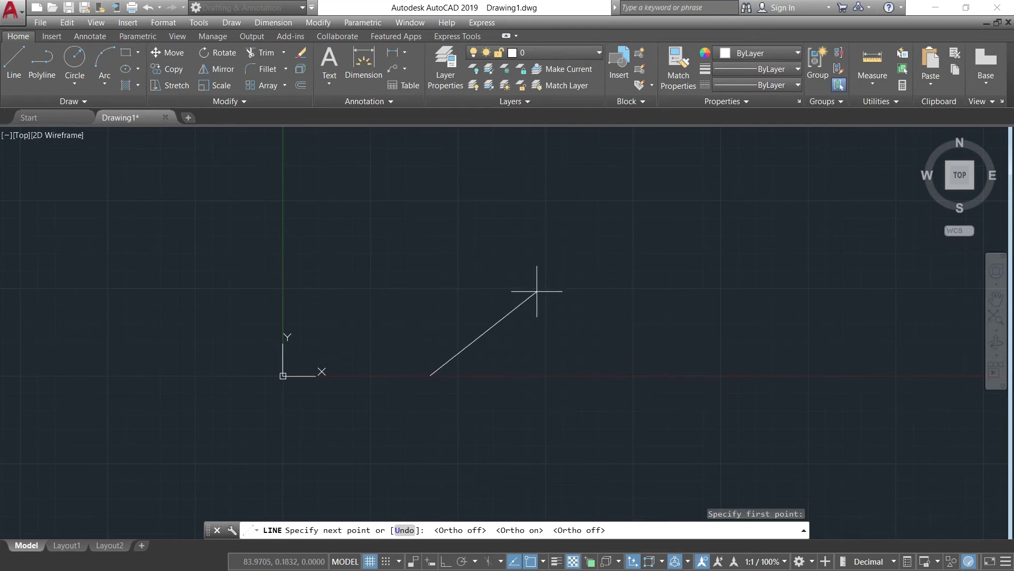
key("F8")
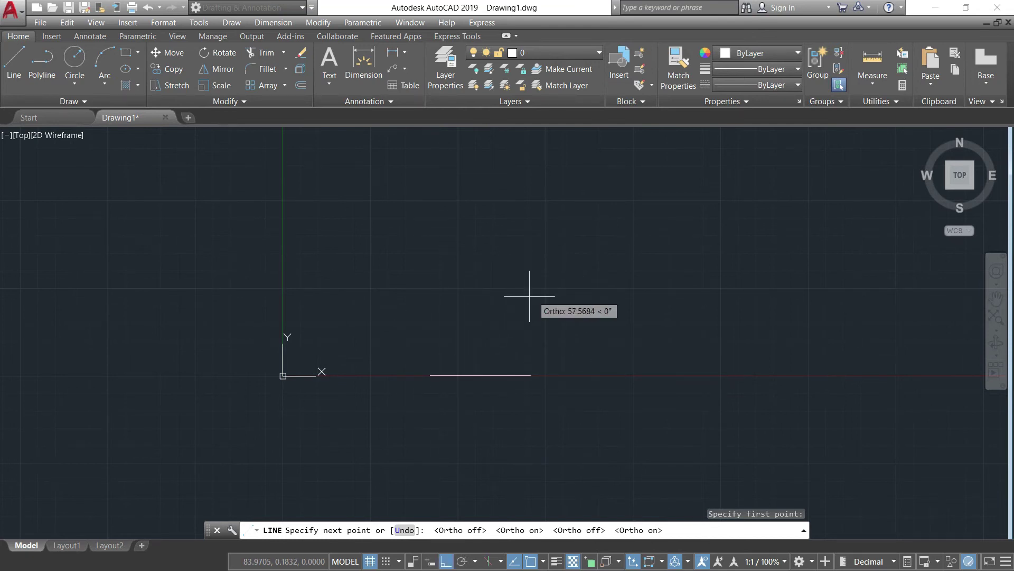
key("Escape")
key("Escape")
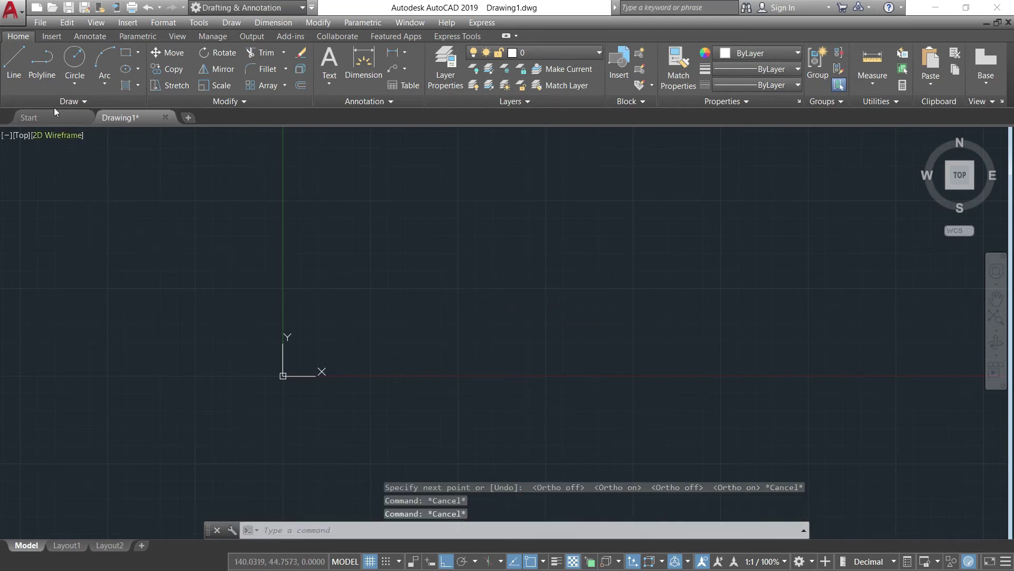
Start a line at 100,10 and draw its first segment 40 units horizontally to the left, following the example figure
left_click(19, 70)
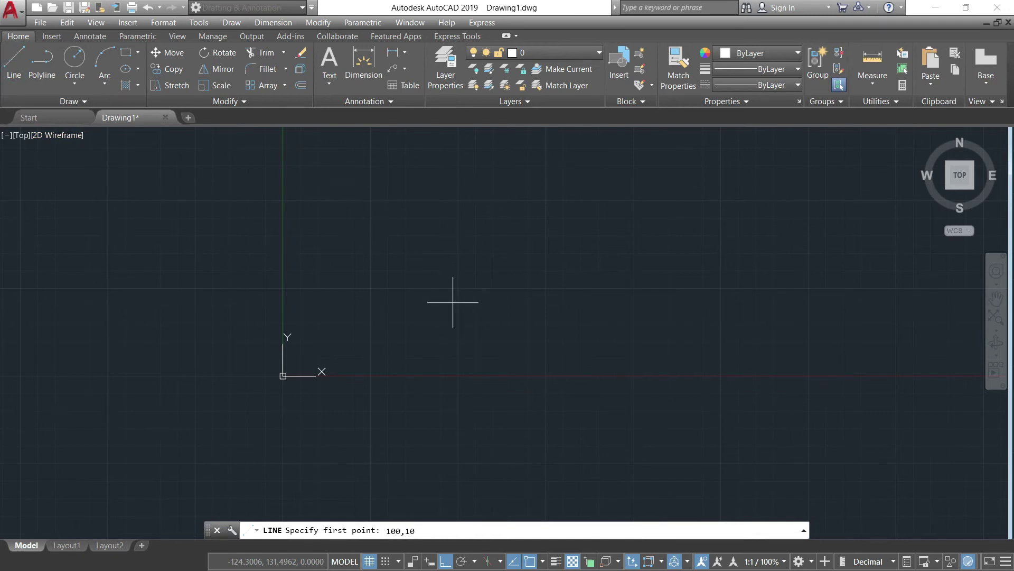
type("100,10")
key("Return")
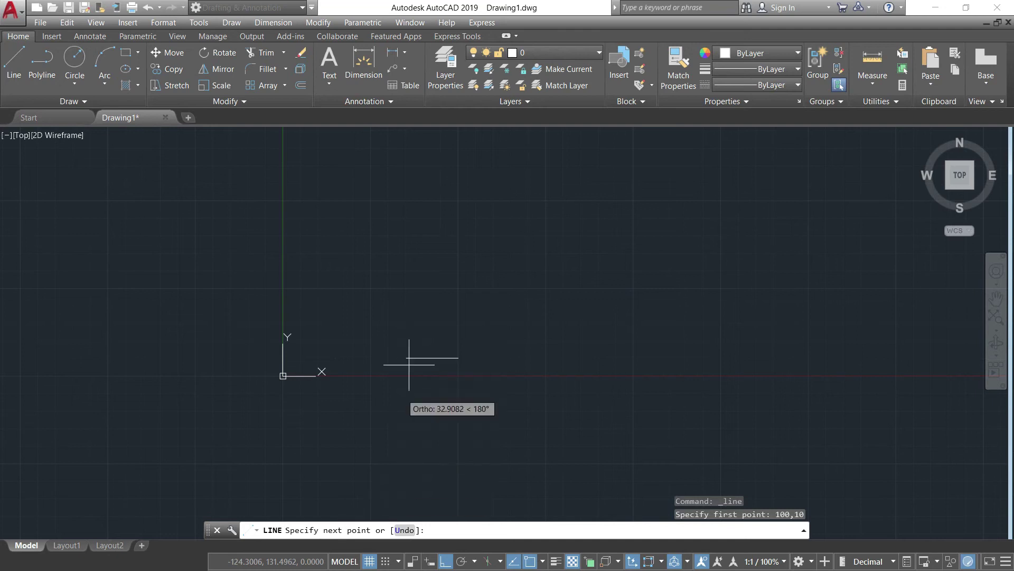
key("alt+Tab")
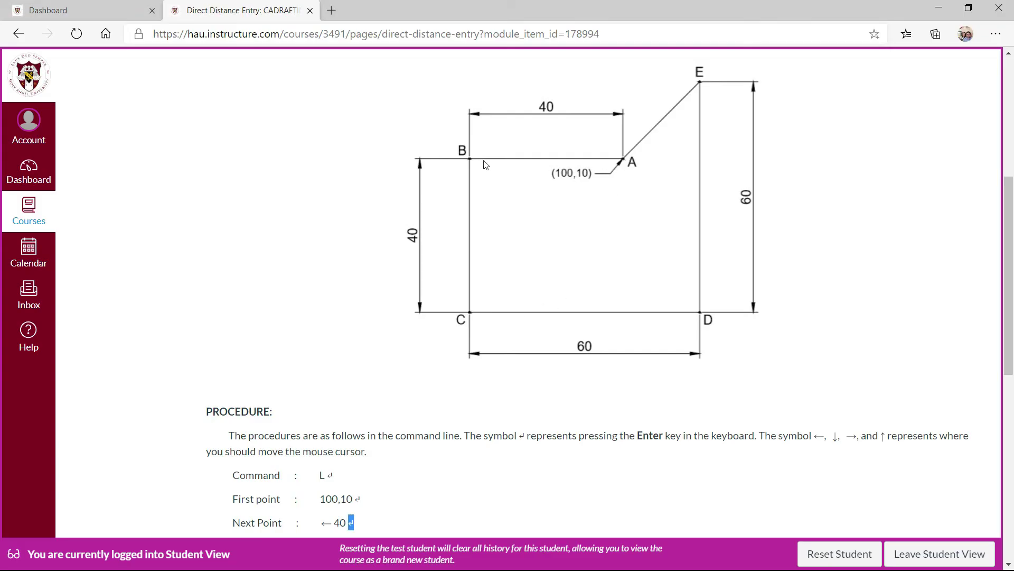
key("alt+Tab")
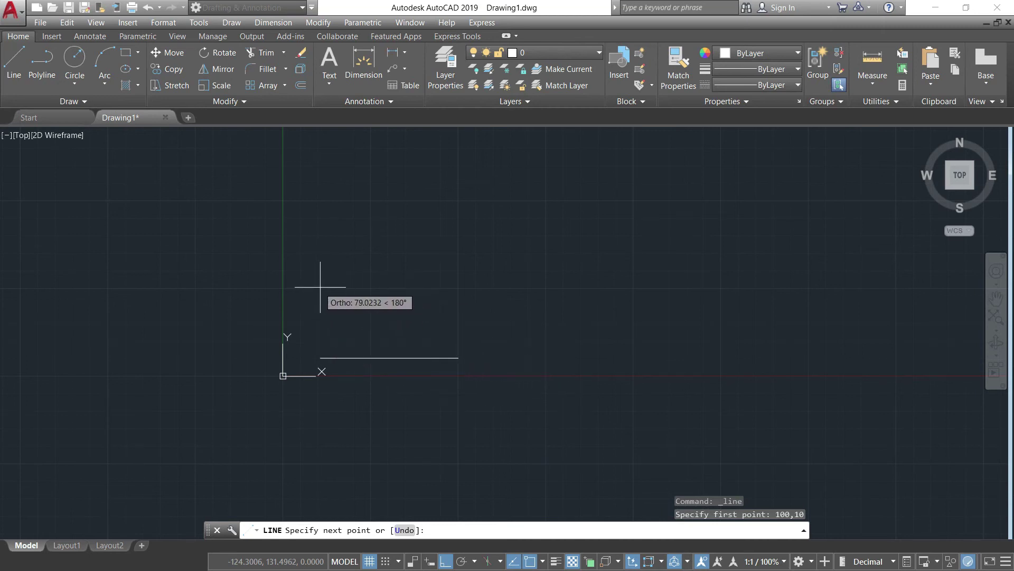
type("4")
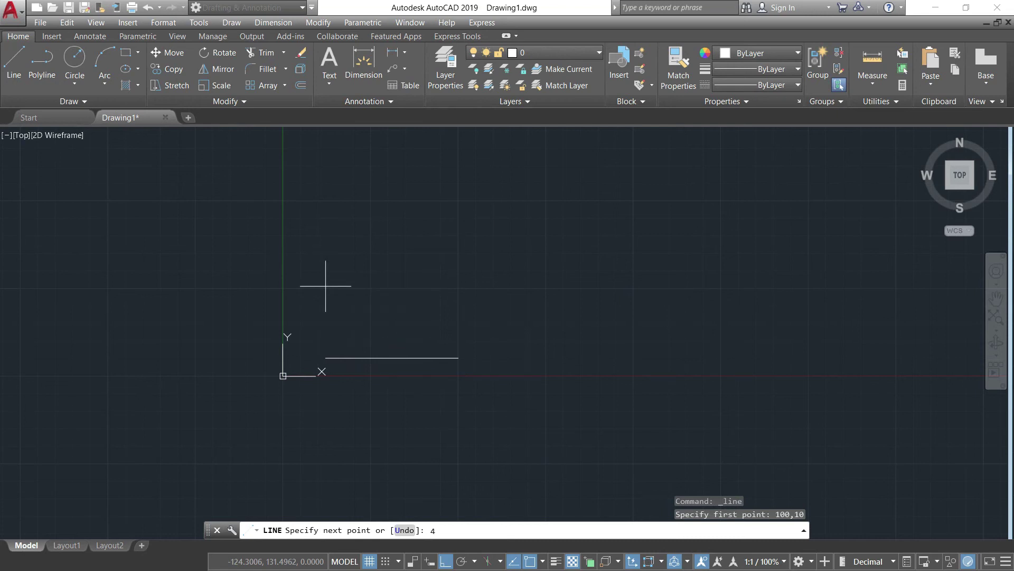
type("0")
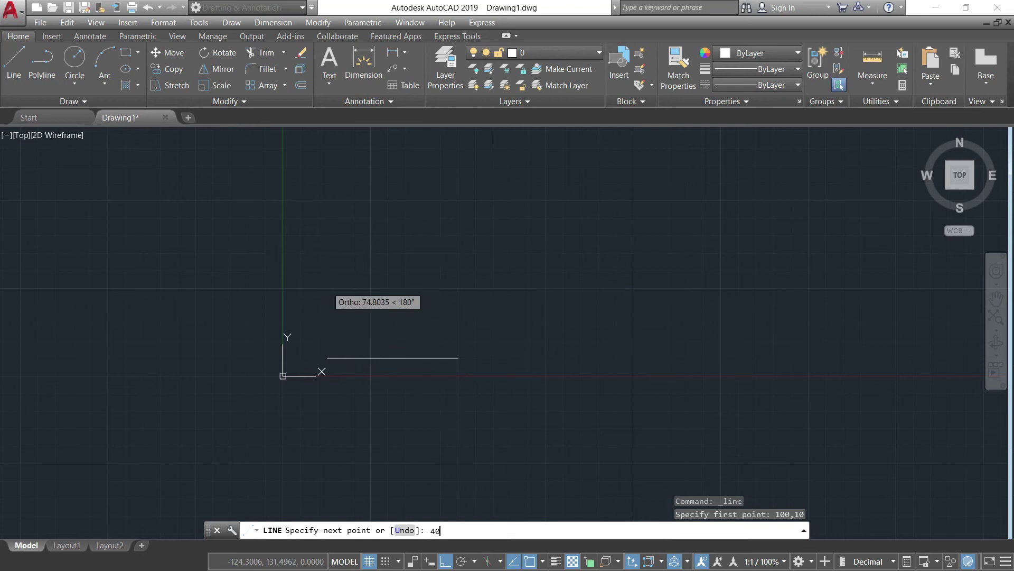
key("Return")
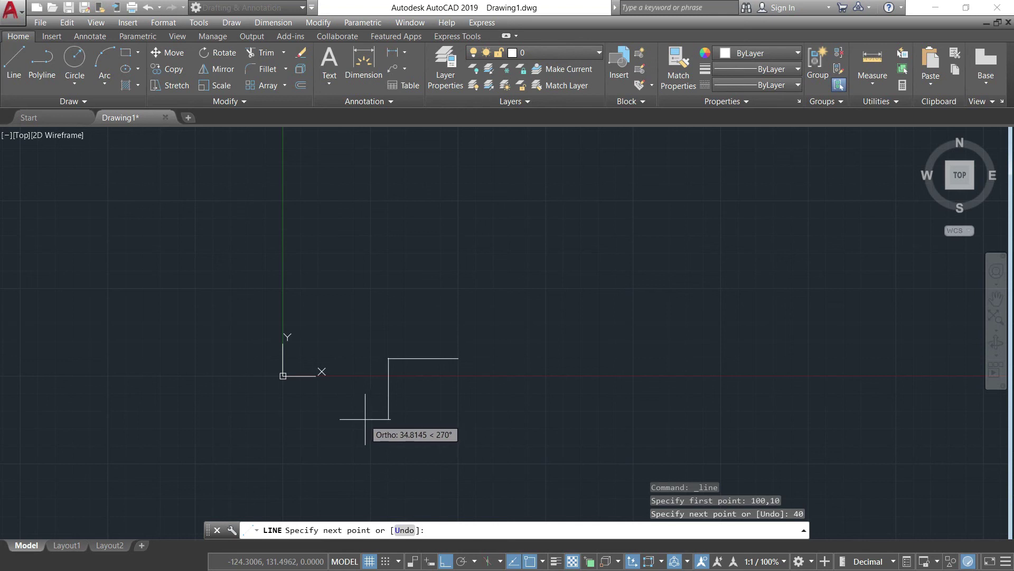
Continue the line 40 units straight down and 60 units horizontally to the right, checking the example figure on the course page
type("40")
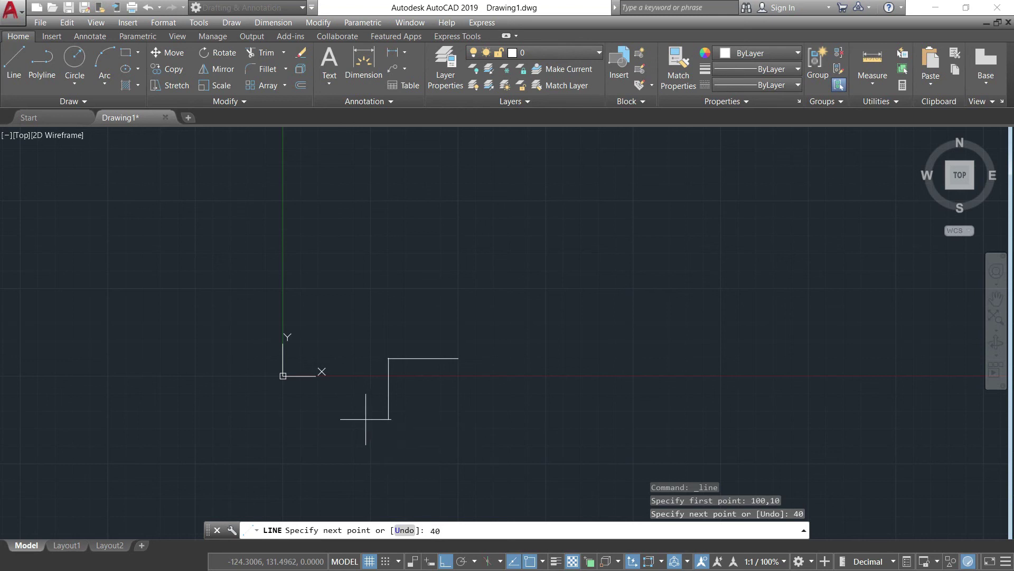
key("Return")
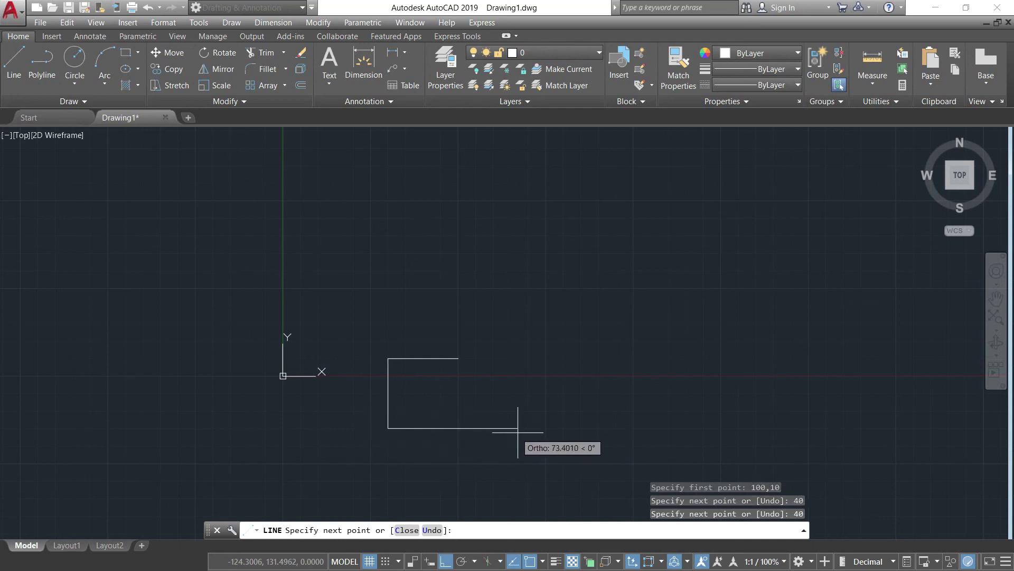
key("alt+Tab")
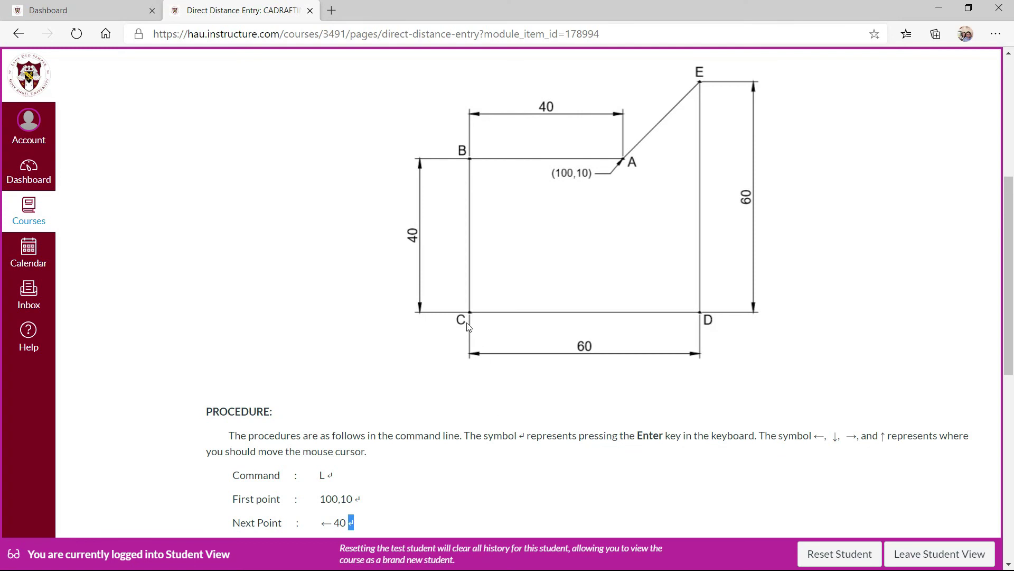
key("alt+Tab")
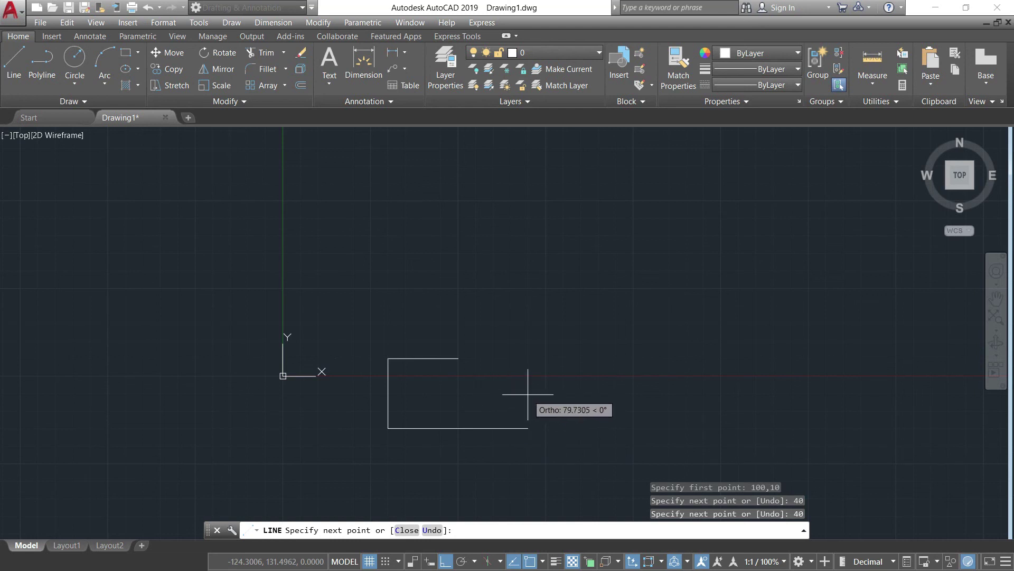
type("60")
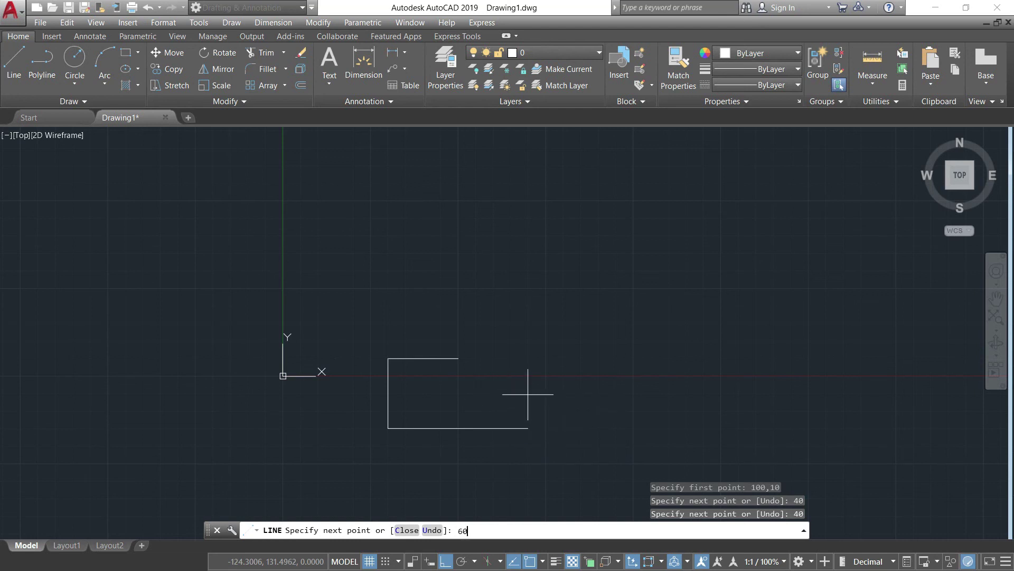
key("Return")
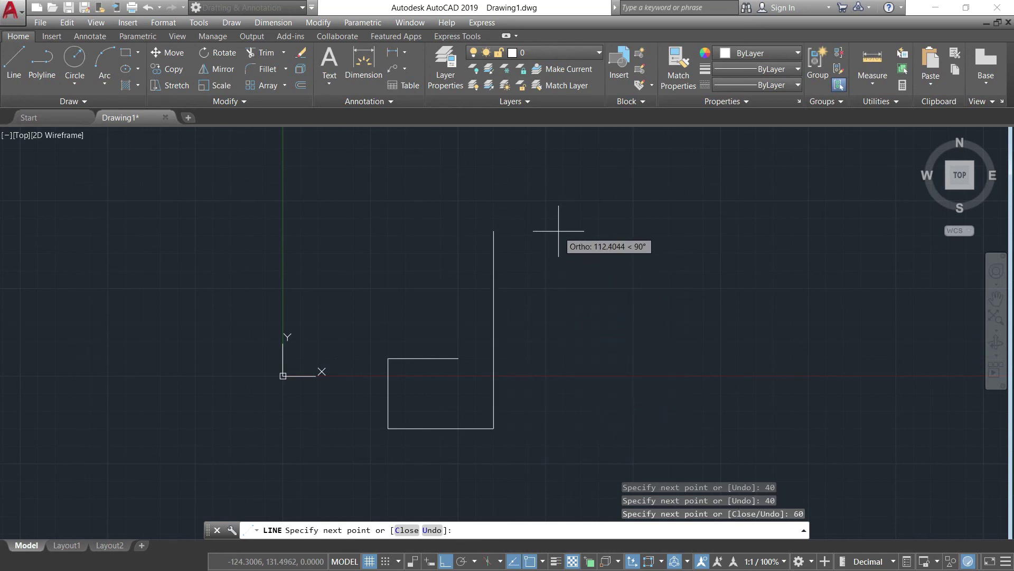
Draw the 60-unit vertical segment upward and close the figure back to its starting point with the Close option
type("60")
key("Return")
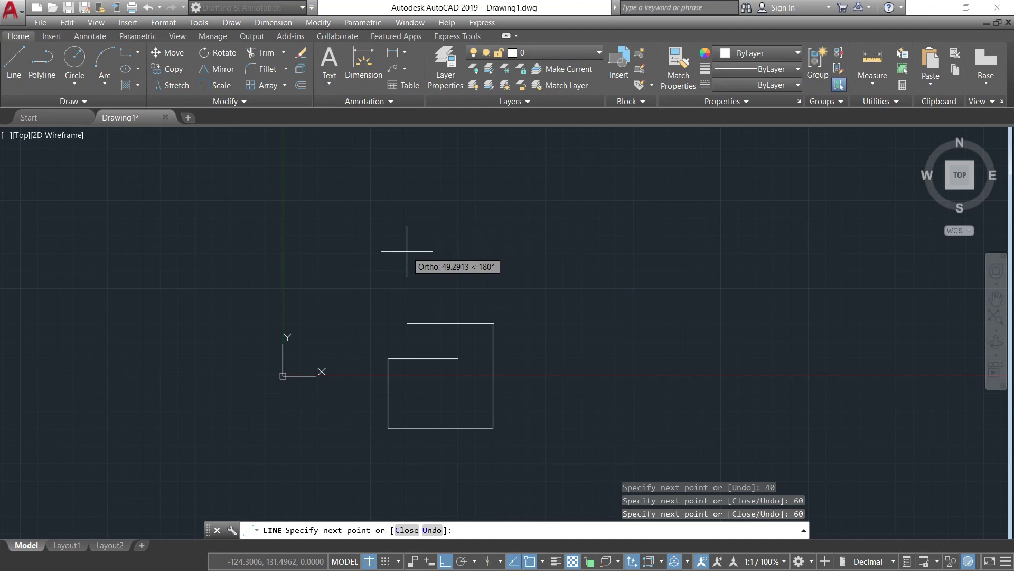
type("c")
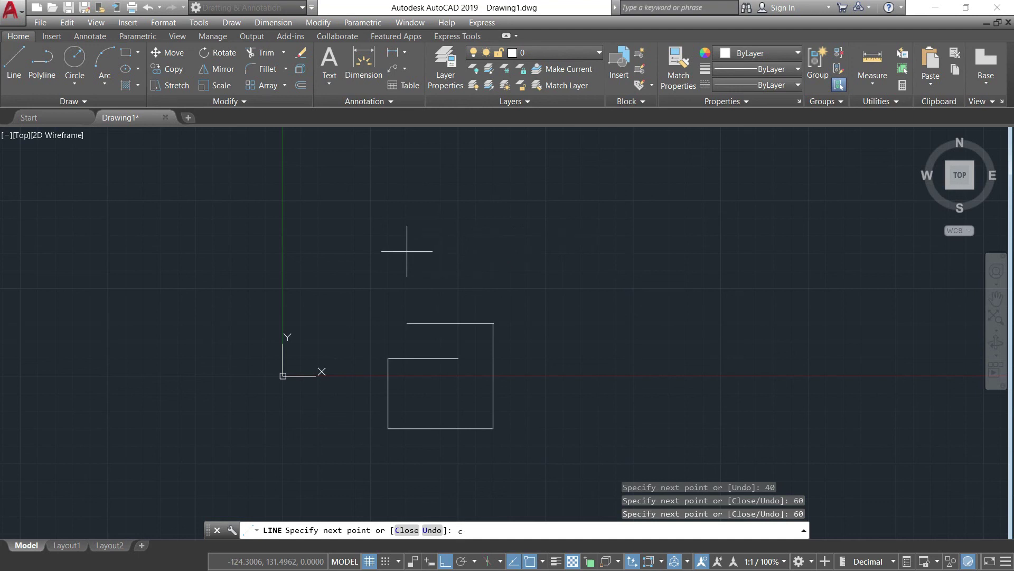